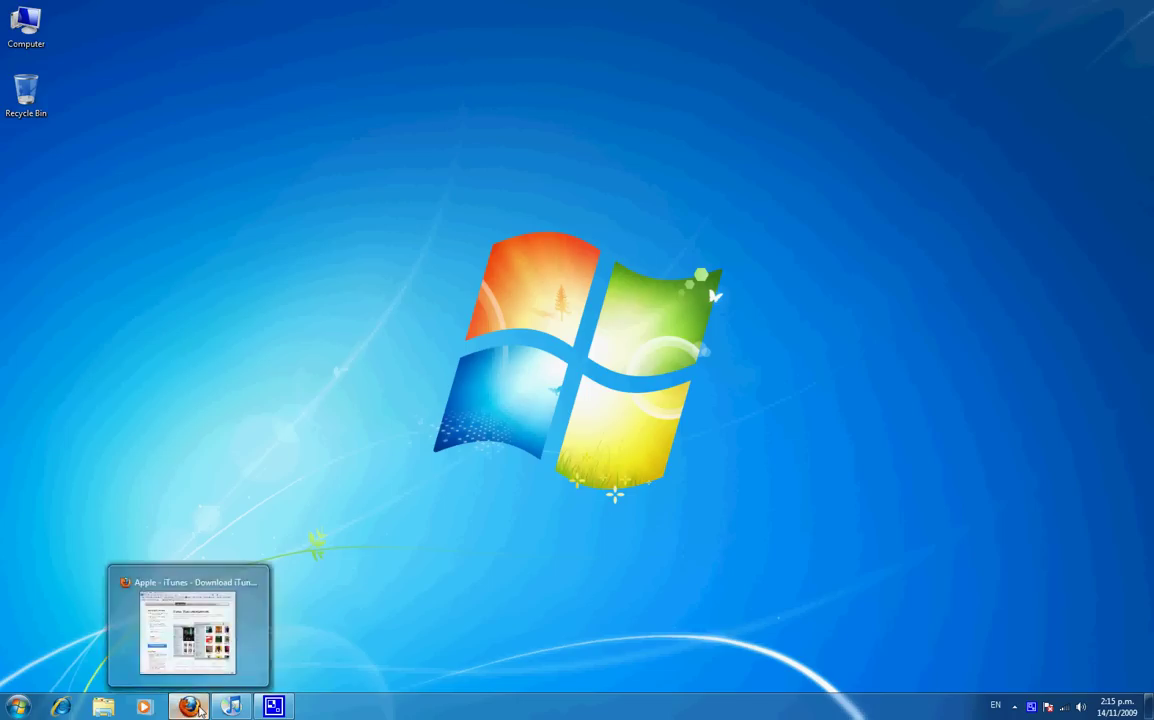
- Switch to Firefox and open the home page of the iPhonewzealand site in its existing tab
left_click(190, 707)
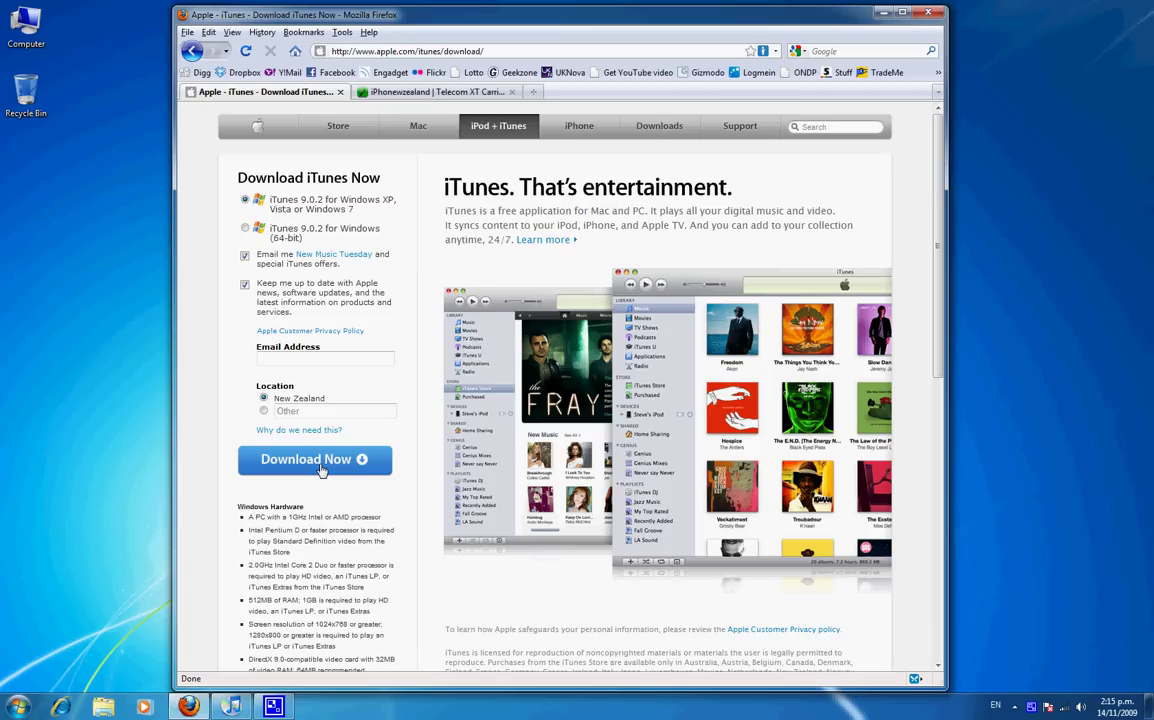
left_click(408, 92)
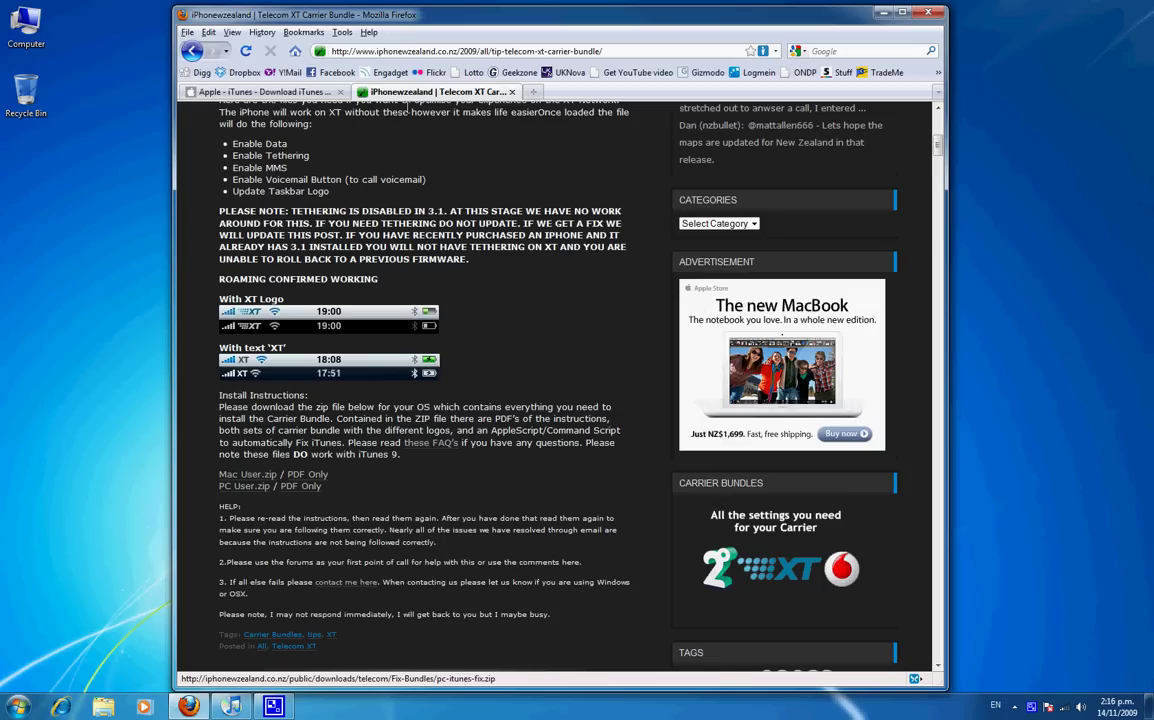
scroll(343, 183, "up", 10)
left_click(345, 184)
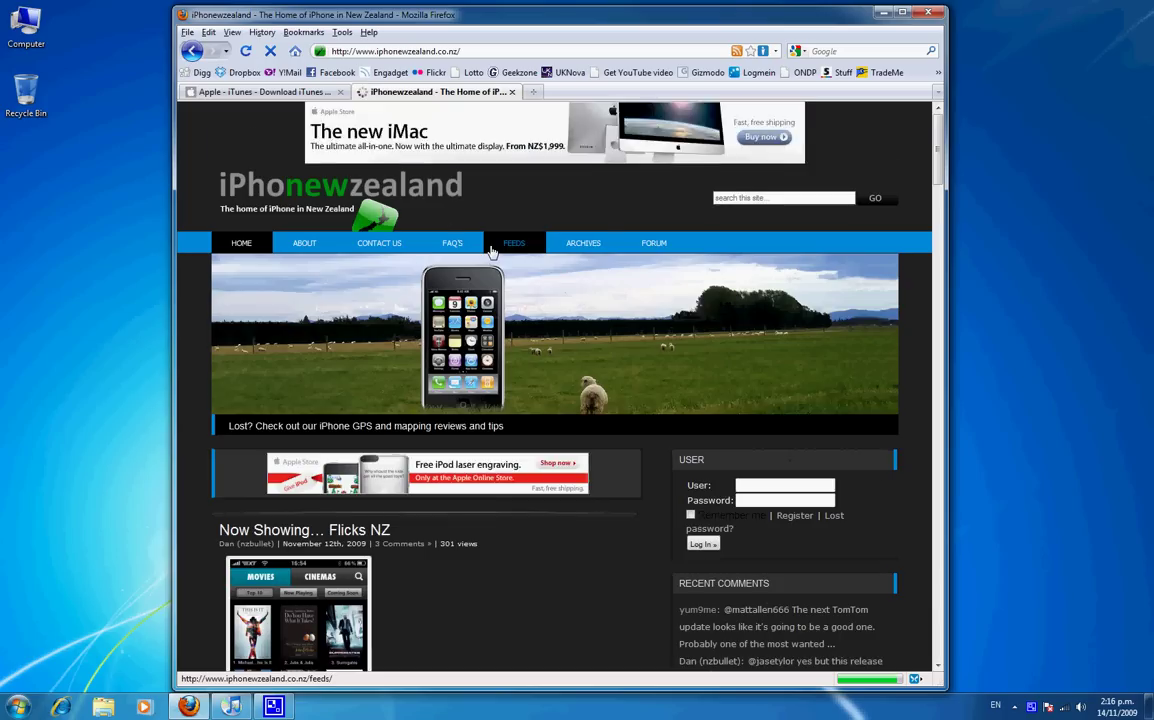
- Open the Telecom XT carrier bundle post from the site's Carrier Bundles listing
scroll(488, 248, "down", 10)
scroll(490, 248, "down", 5)
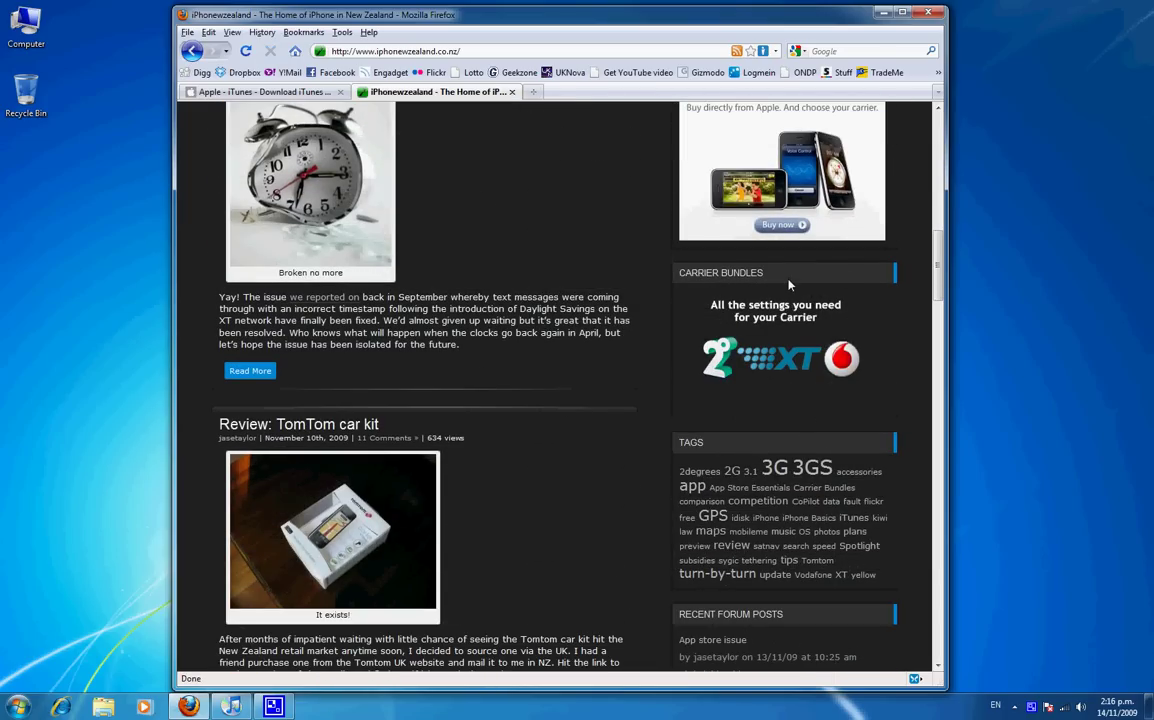
left_click(783, 357)
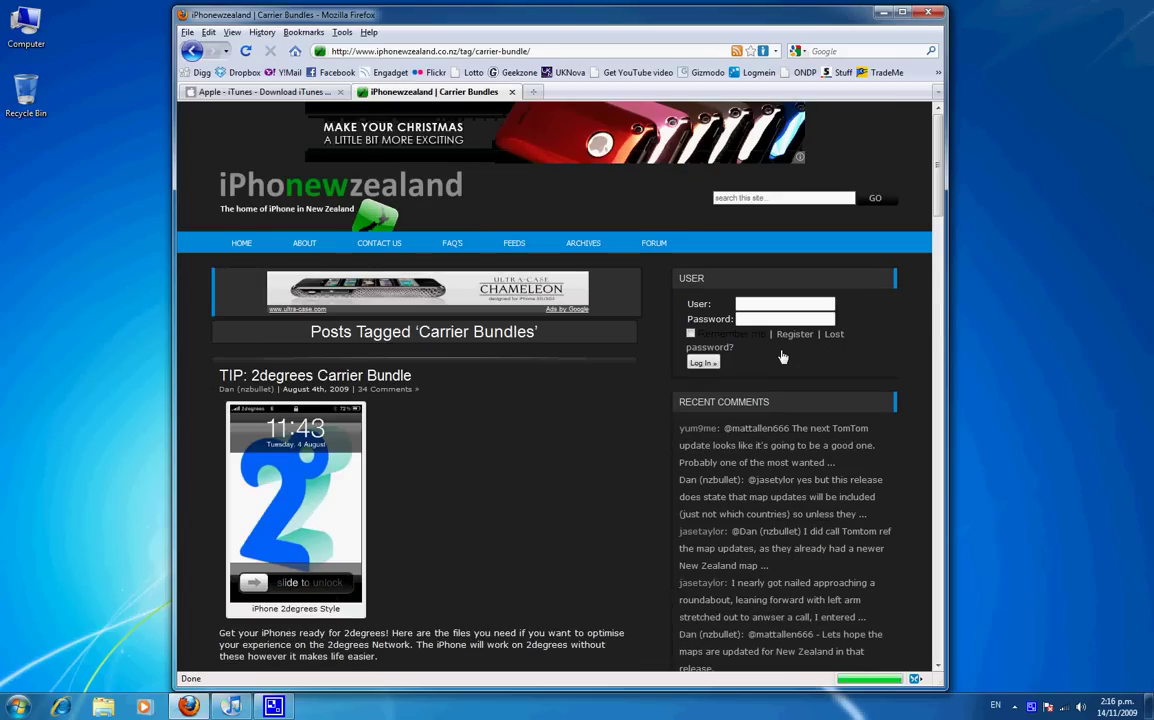
scroll(589, 382, "down", 7)
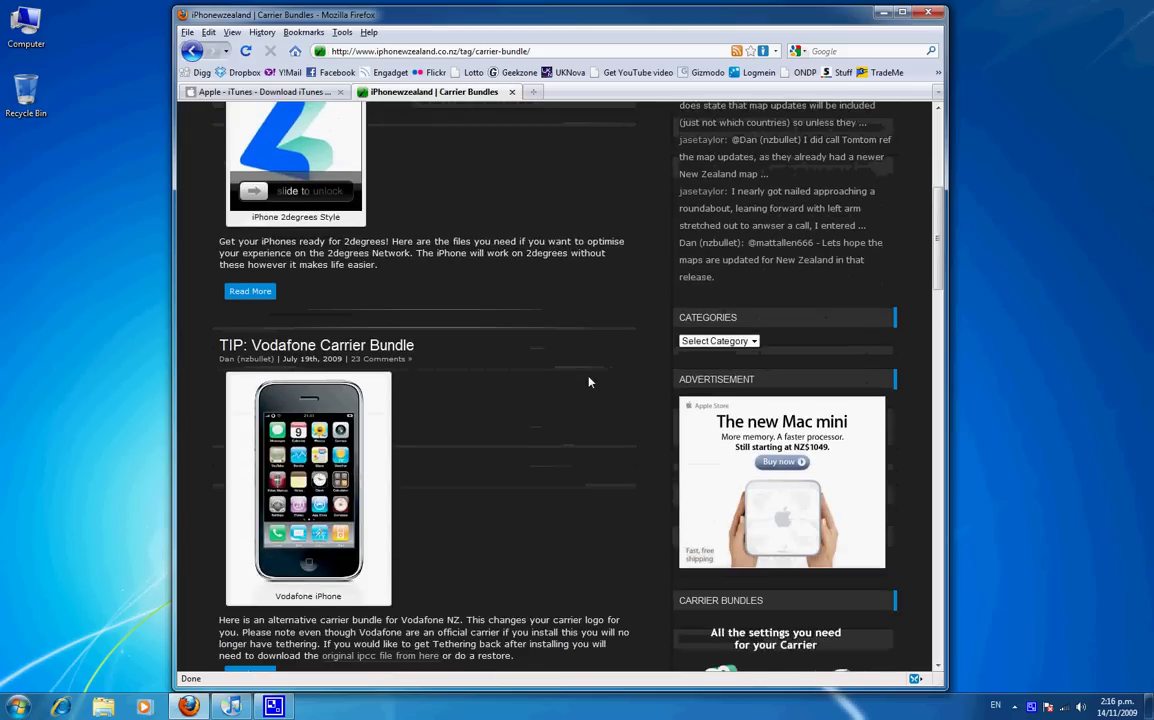
scroll(589, 382, "down", 8)
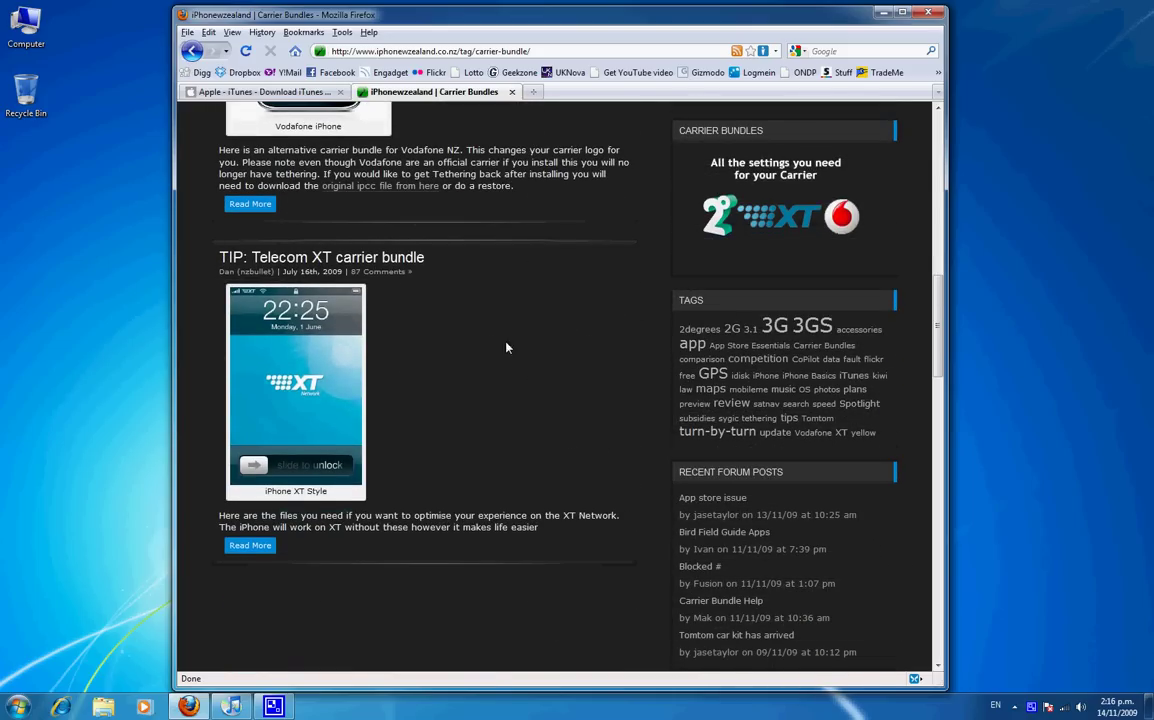
left_click(376, 262)
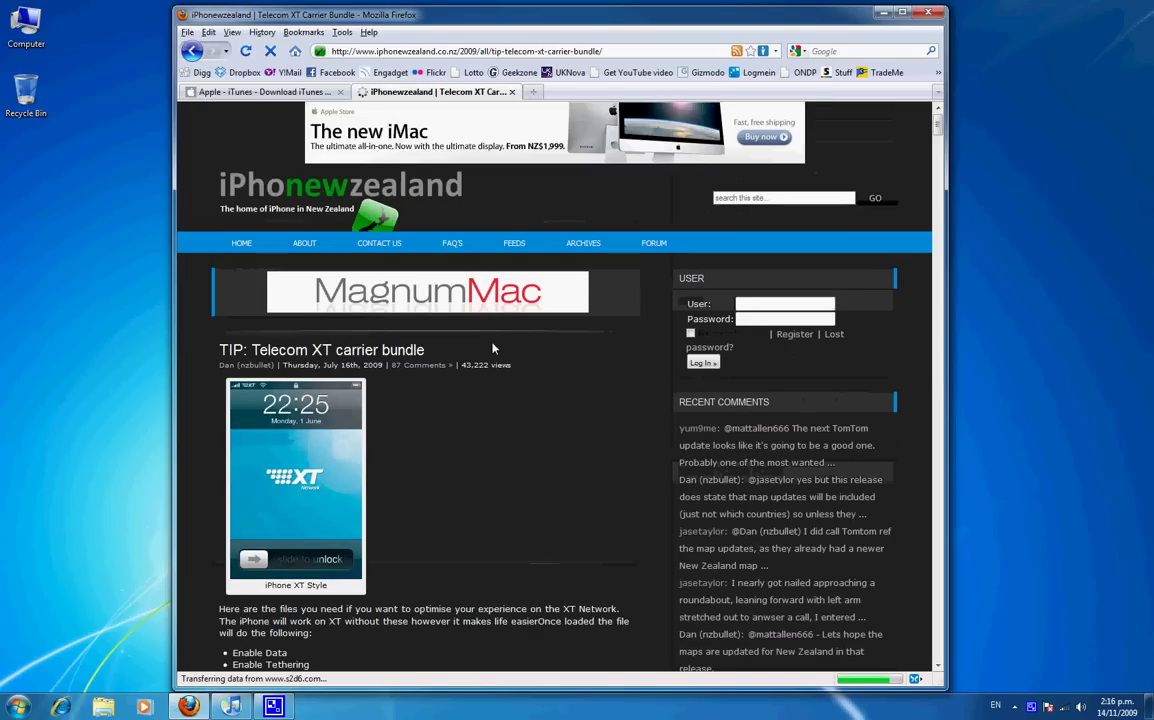
- Download the PC User.zip file from the post's install instructions and save it to disk
scroll(492, 348, "down", 3)
scroll(492, 348, "down", 10)
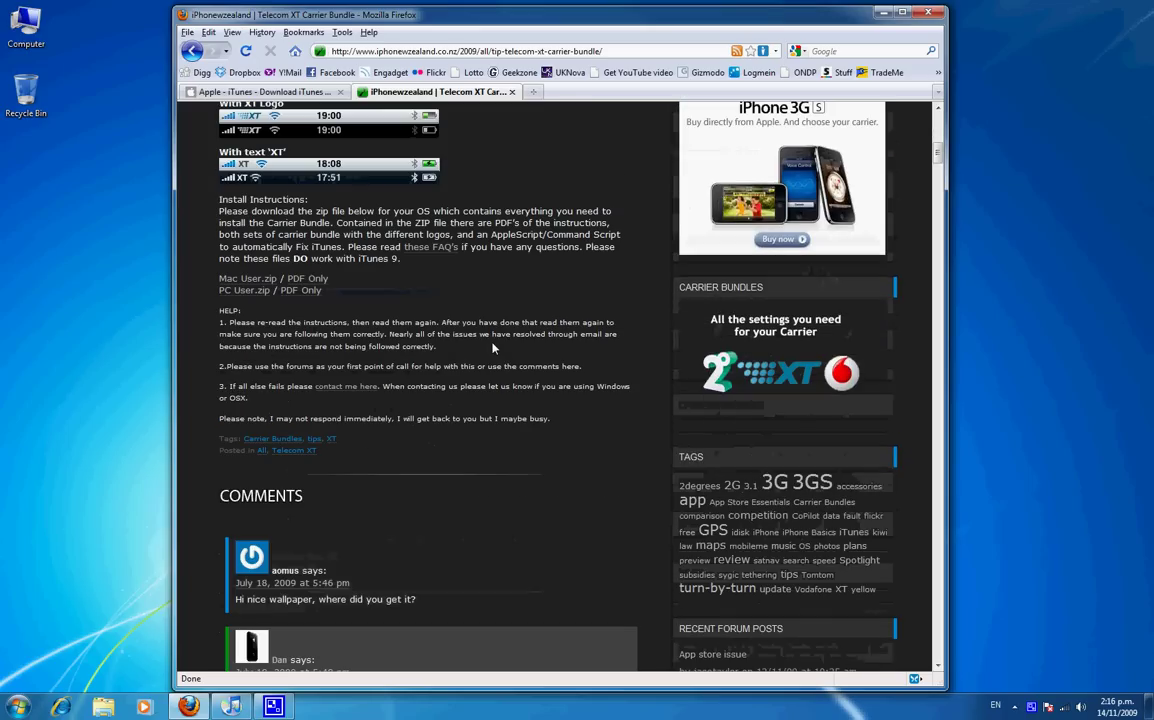
left_click(242, 295)
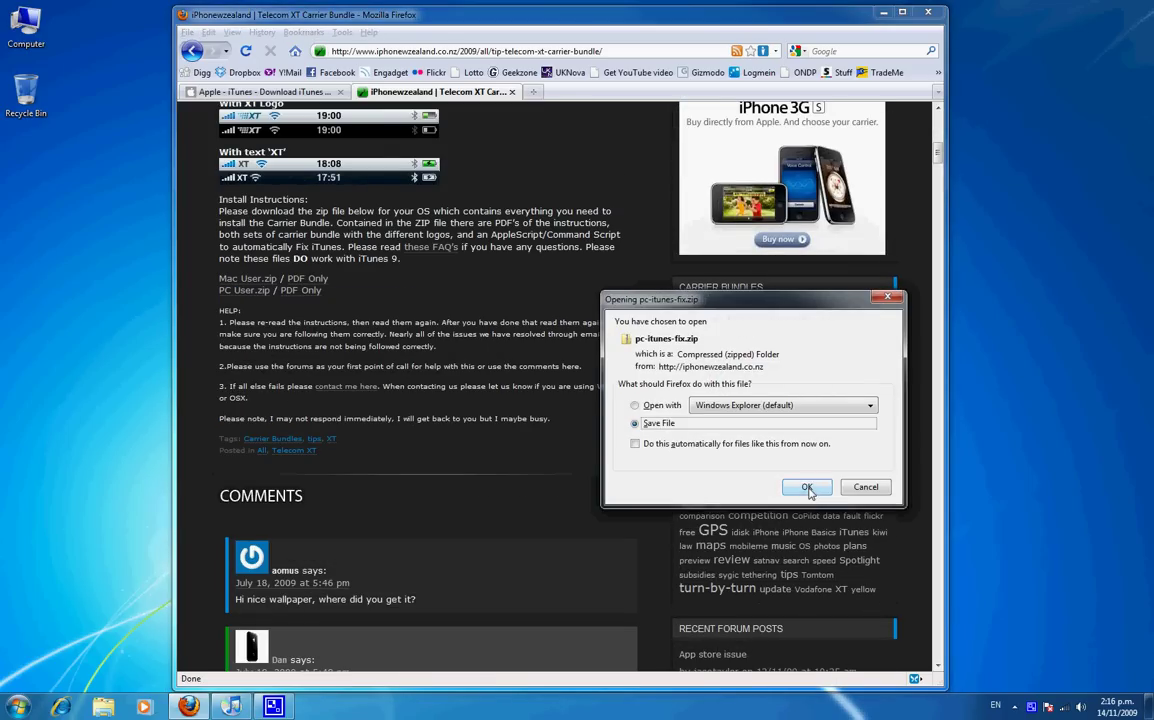
left_click(808, 487)
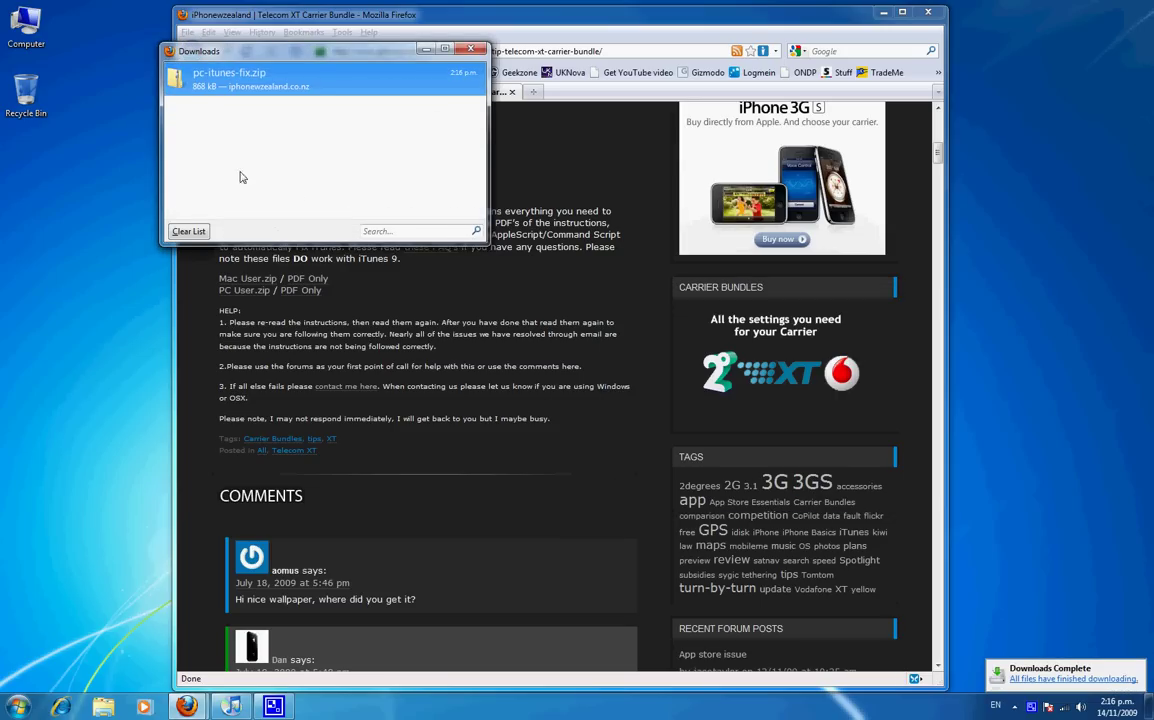
- Move the downloaded pc-itunes-fix archive from its containing folder to the desktop and close the folder and Downloads windows
right_click(174, 74)
left_click(228, 111)
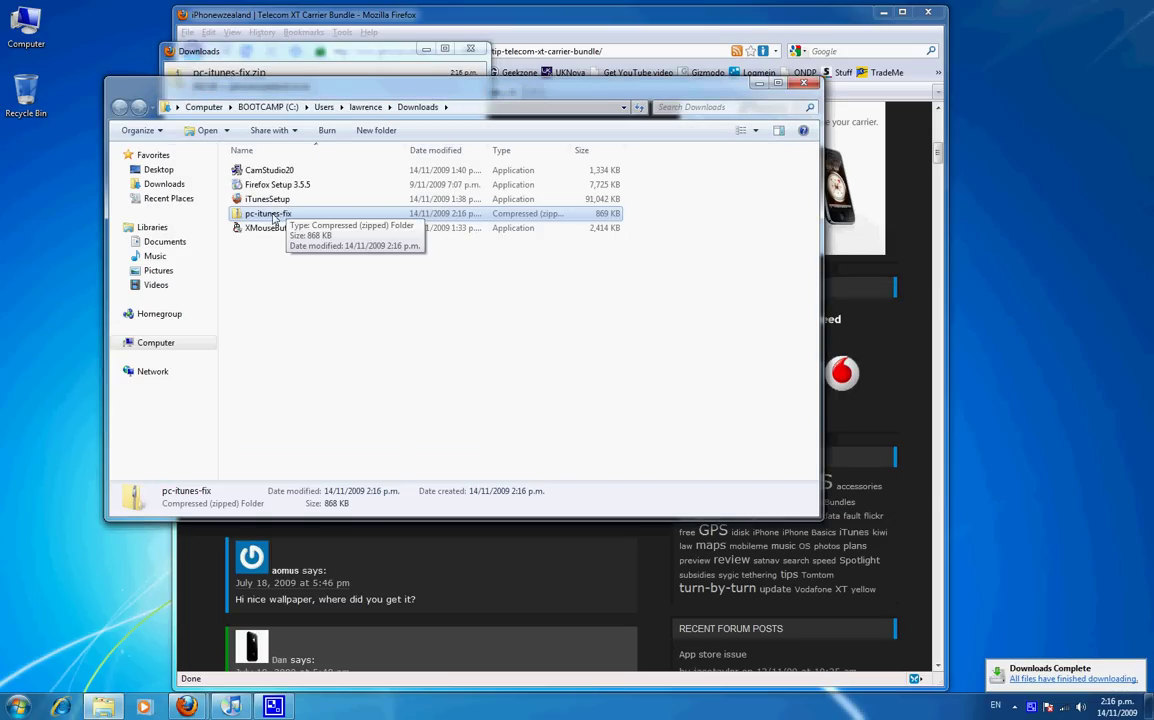
left_click_drag(270, 213, 28, 178)
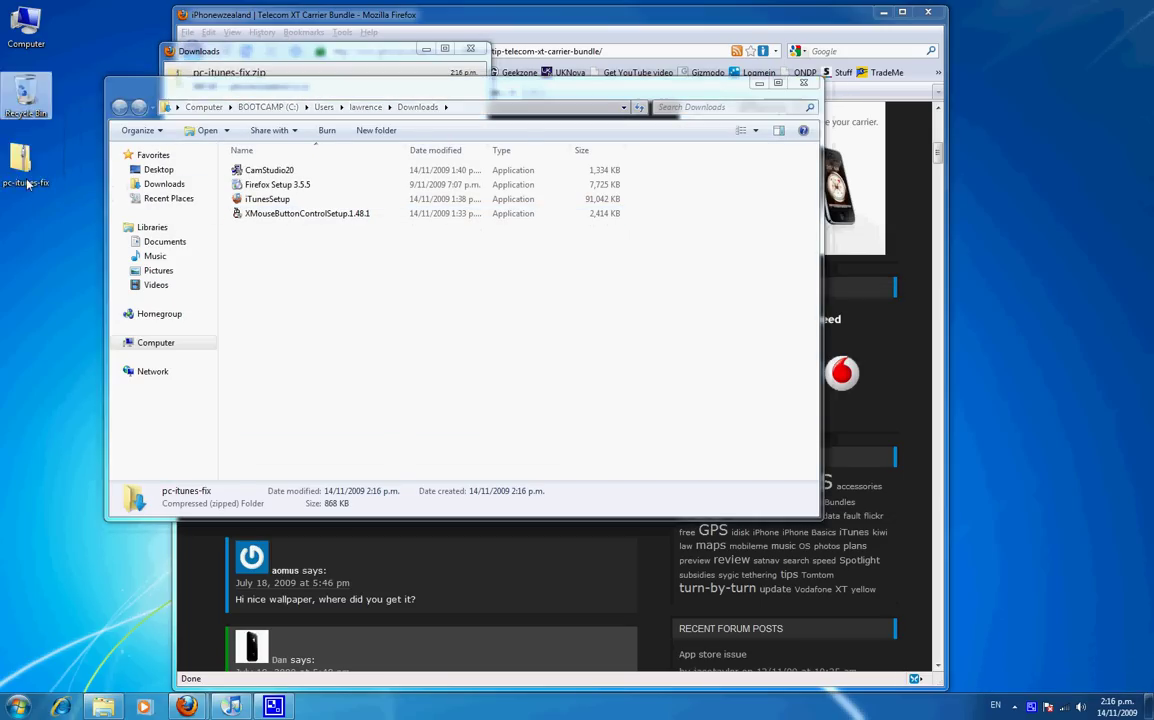
left_click(806, 84)
left_click(469, 49)
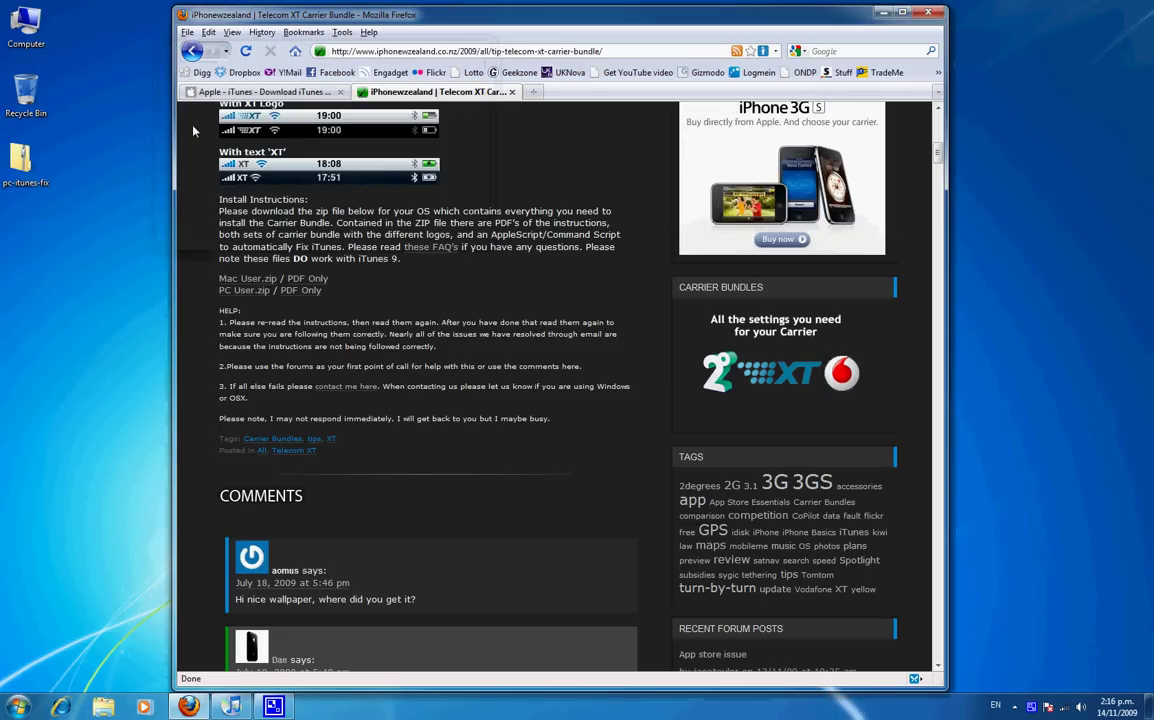
- Open the pc-itunes-fix archive on the desktop and examine the contents of its xtlogo and standardlogo folders
double_click(21, 155)
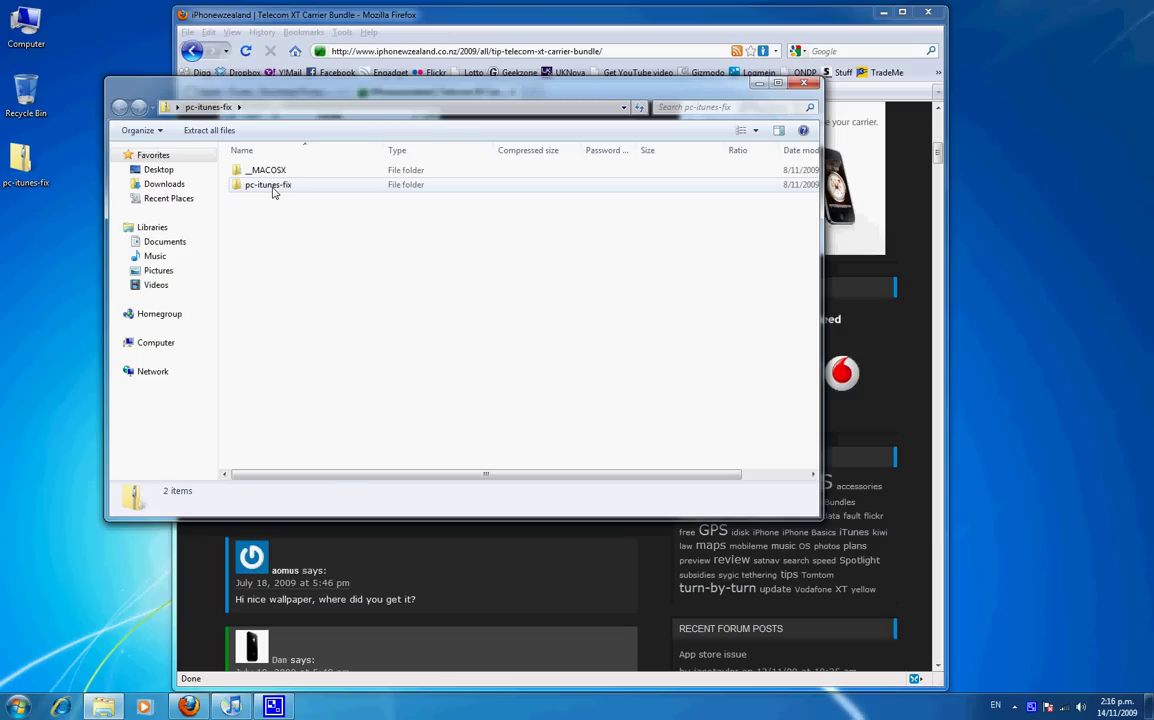
double_click(268, 185)
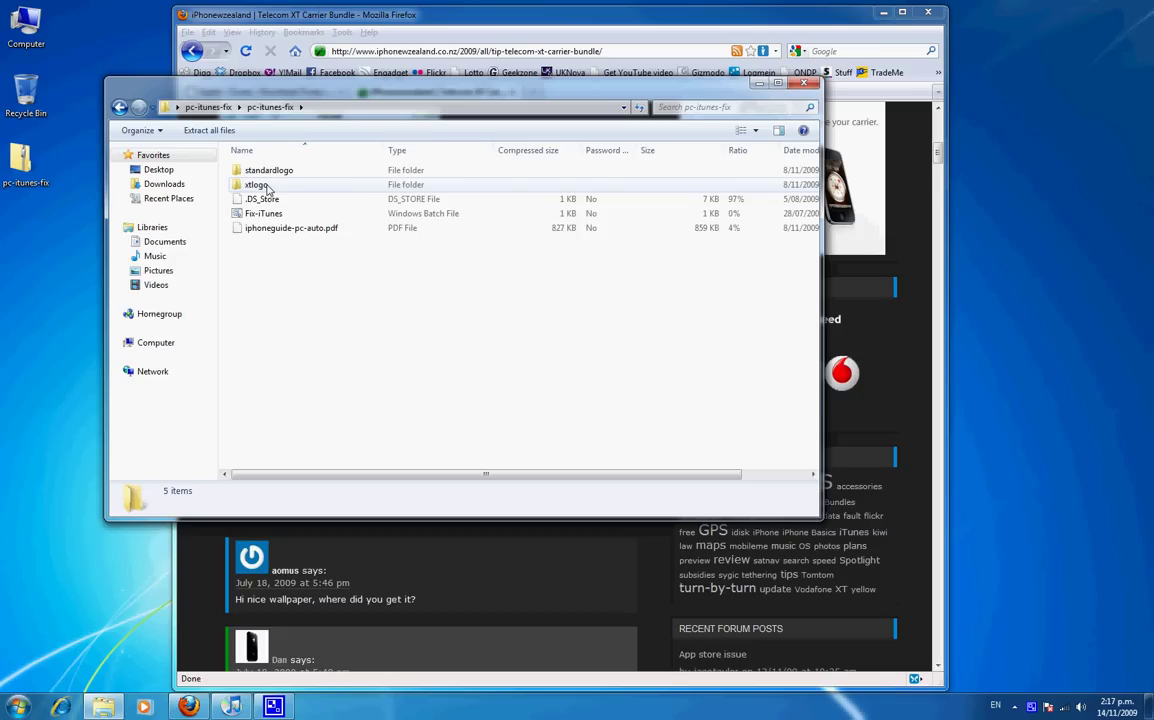
double_click(258, 185)
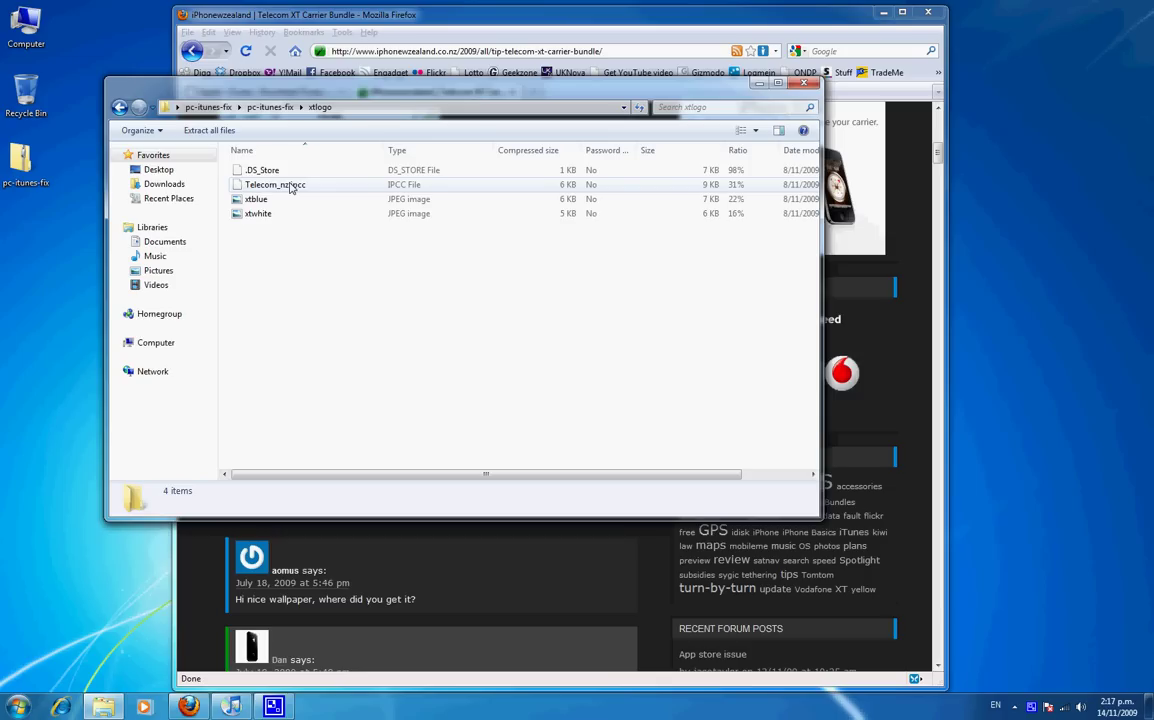
left_click(118, 108)
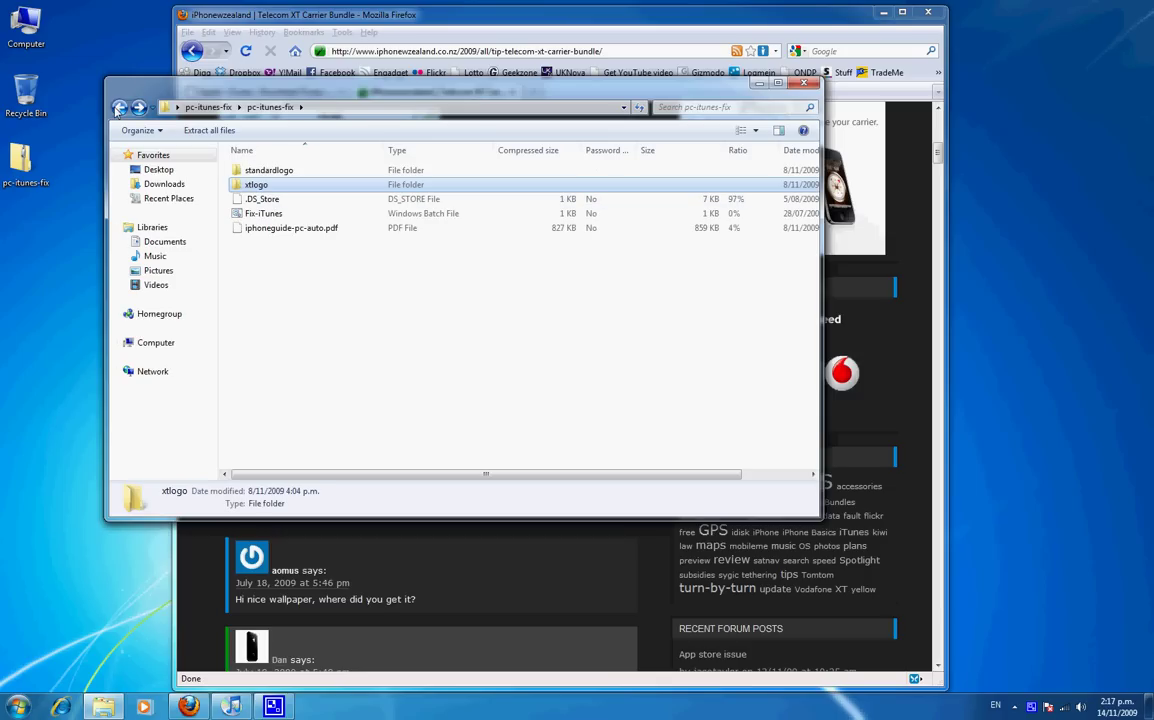
double_click(291, 172)
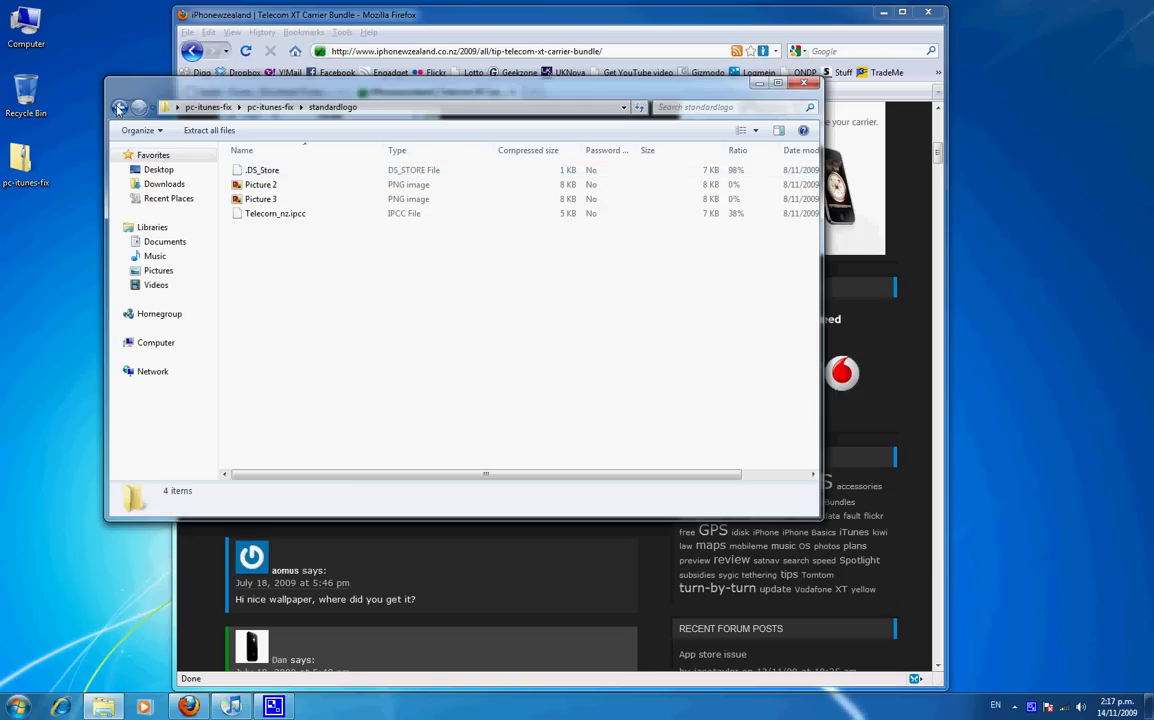
left_click(118, 107)
- Copy Telecom_nz.ipcc from the archive's xtlogo folder to the desktop
double_click(258, 186)
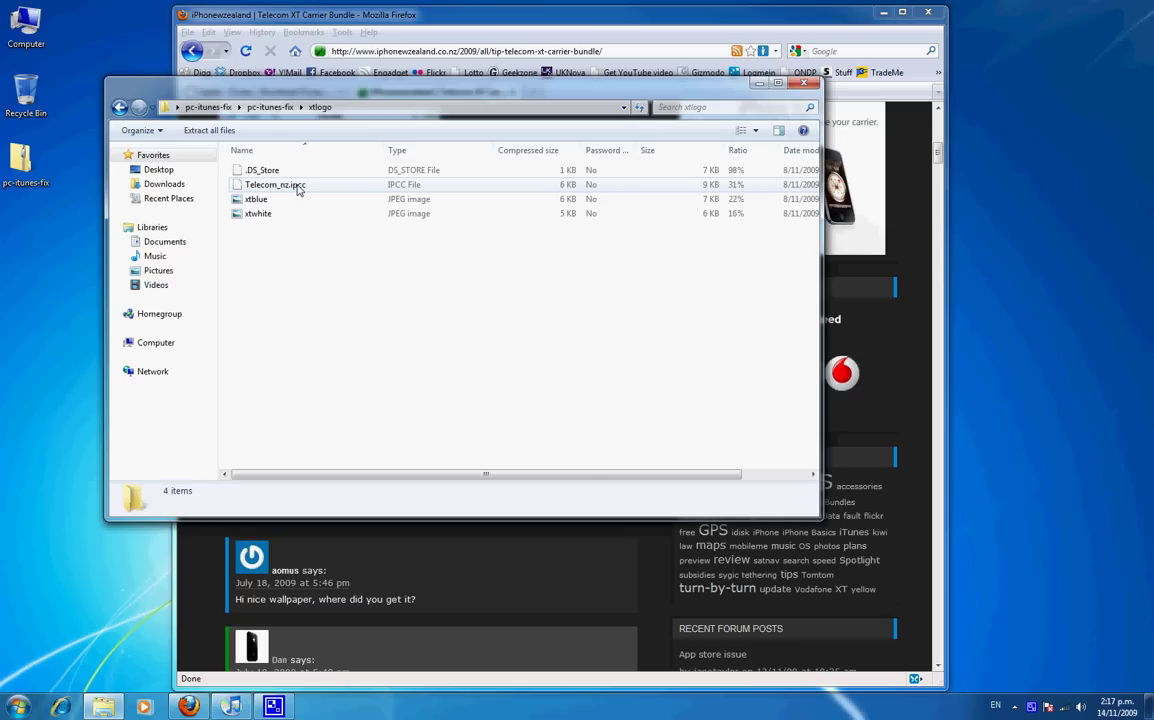
left_click_drag(297, 189, 28, 258)
left_click(281, 260)
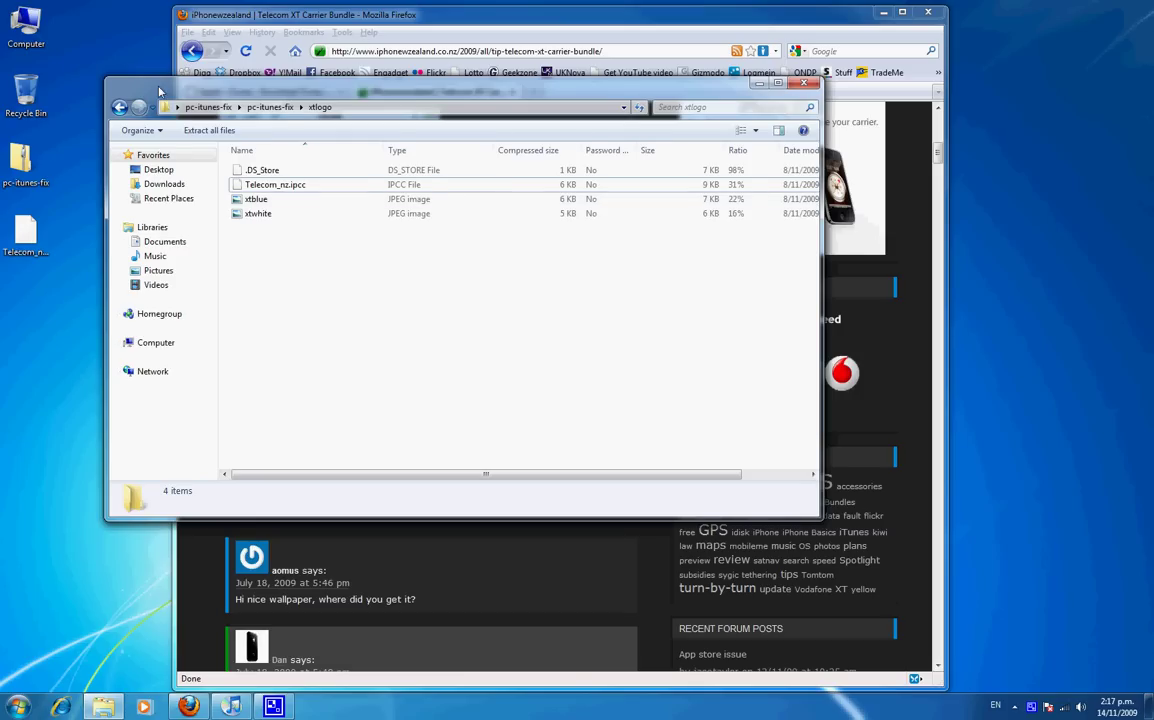
- Open the iTunes folder under Program Files on the C: drive in a second window, side by side with the archive window
left_click_drag(159, 91, 1152, 170)
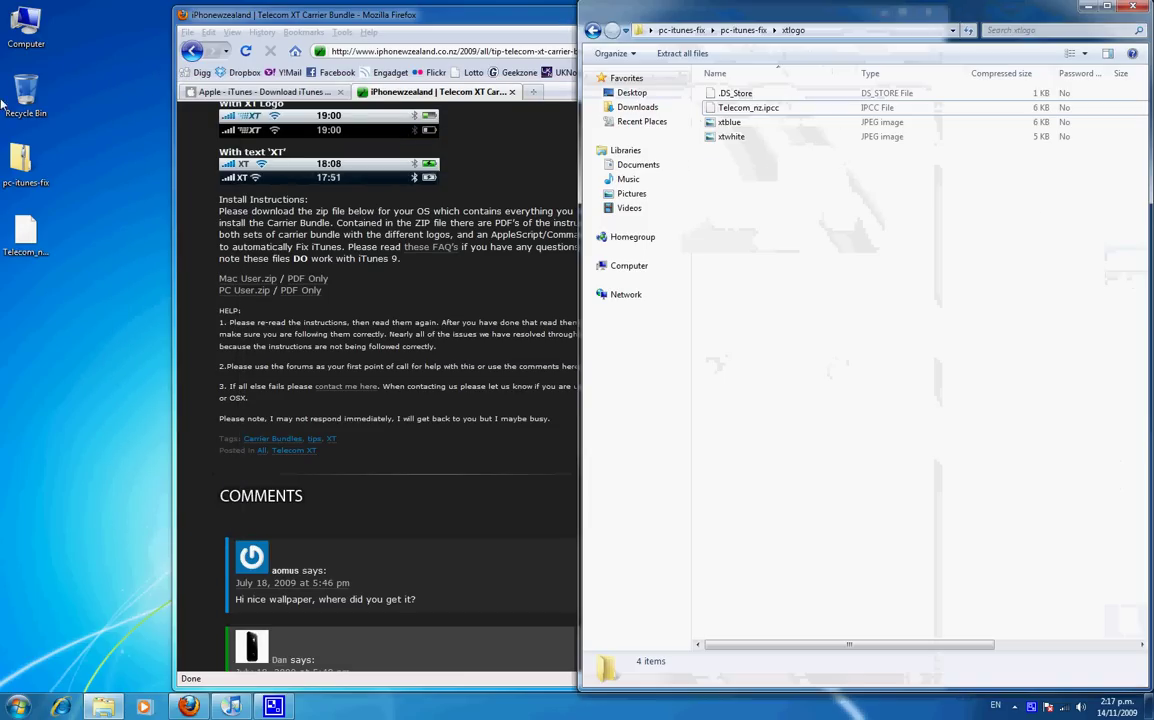
double_click(16, 43)
double_click(266, 195)
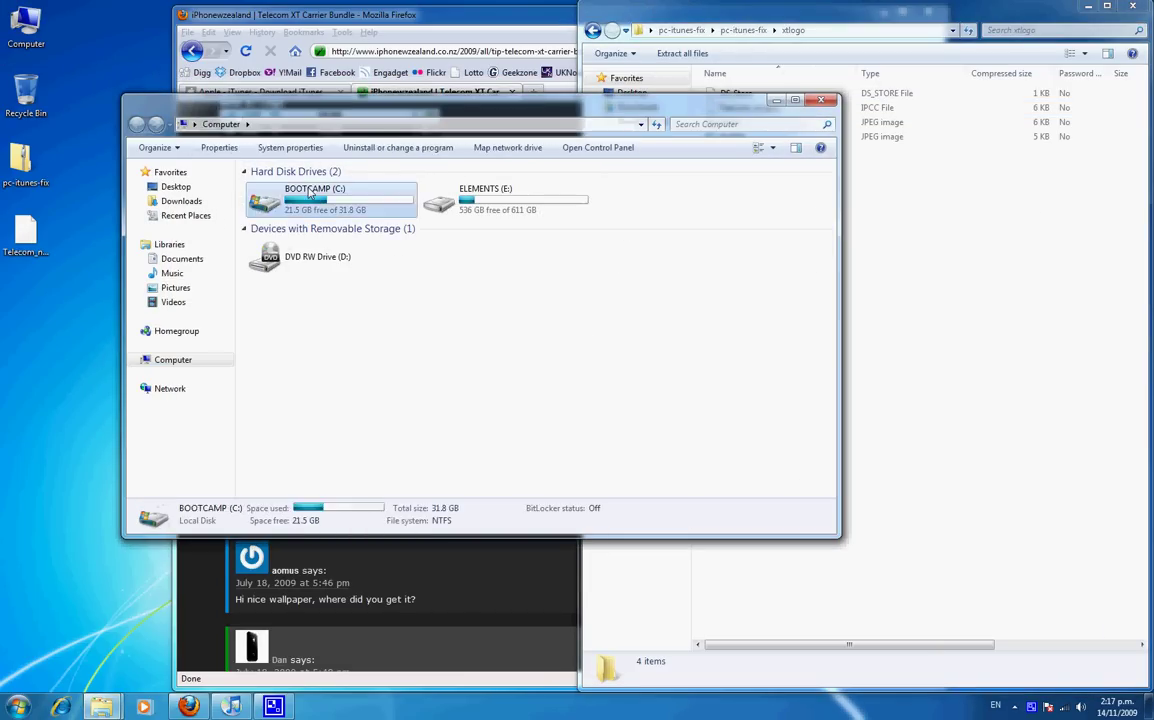
left_click_drag(415, 95, 0, 103)
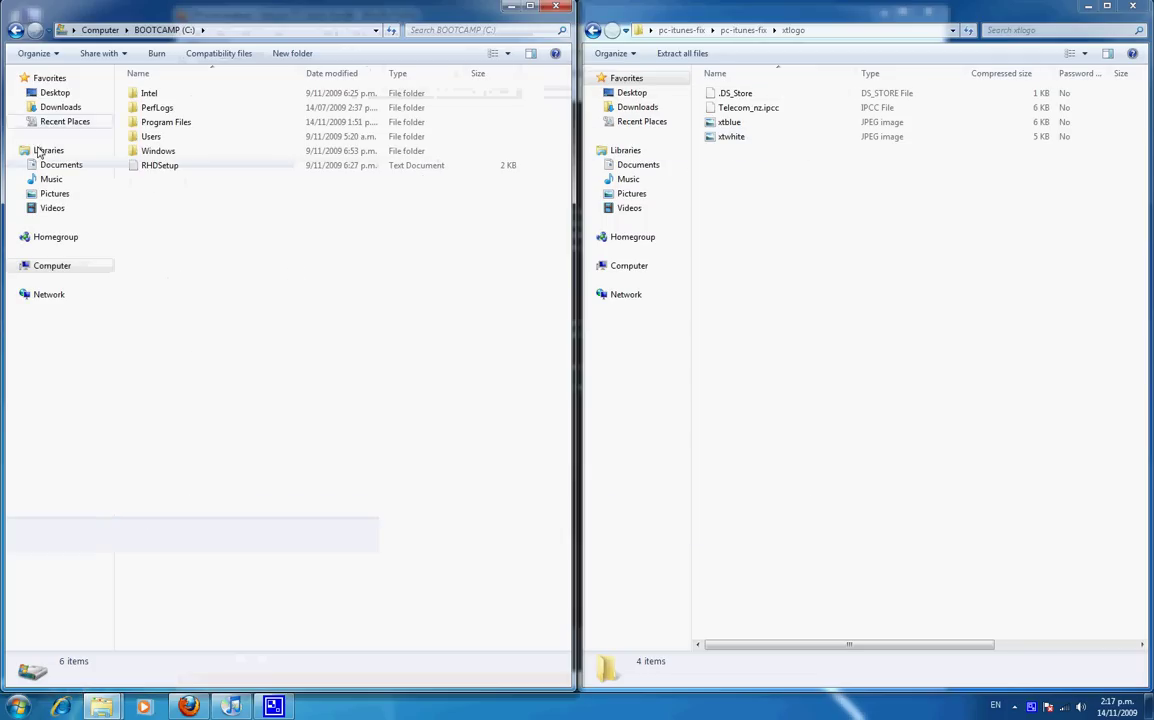
double_click(165, 123)
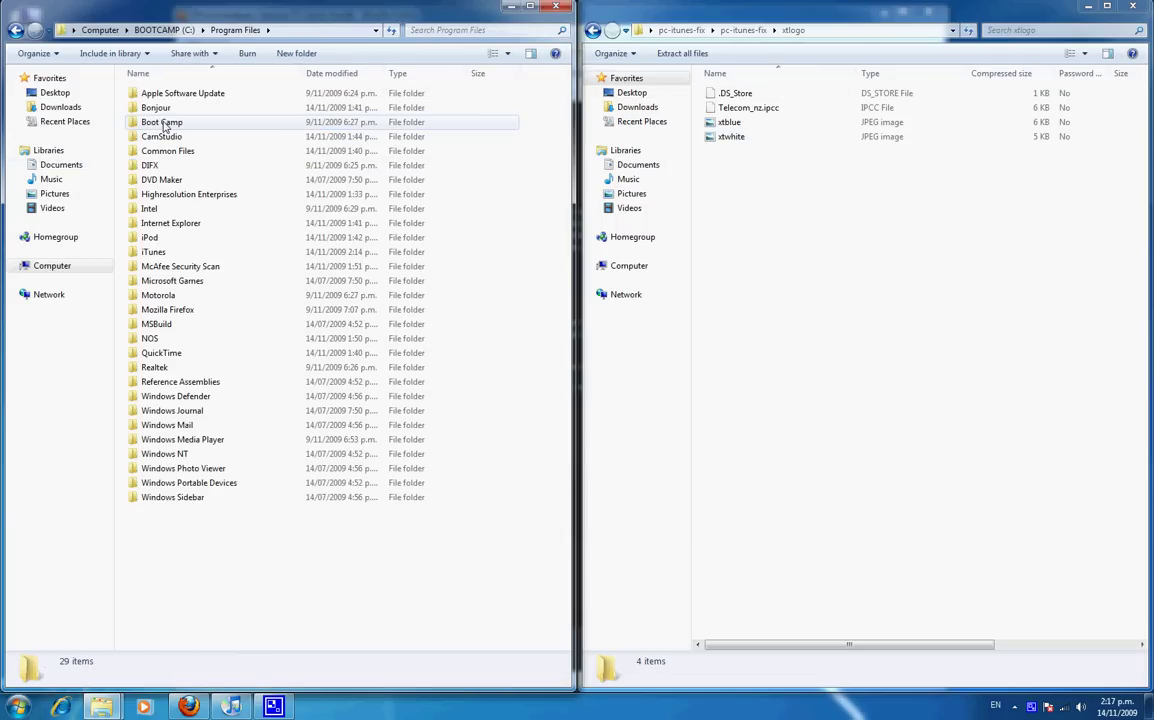
double_click(170, 256)
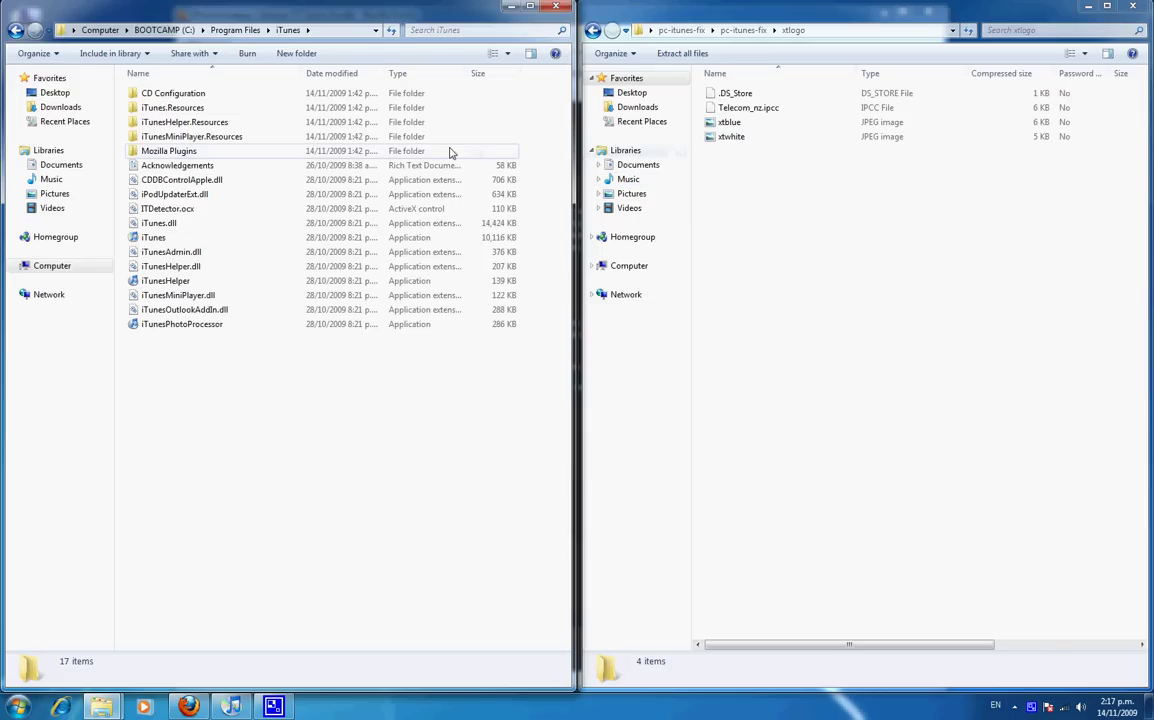
left_click_drag(241, 8, 263, 30)
- Copy the Fix-iTunes batch file from the archive into the iTunes program folder, granting administrator permission
left_click(591, 30)
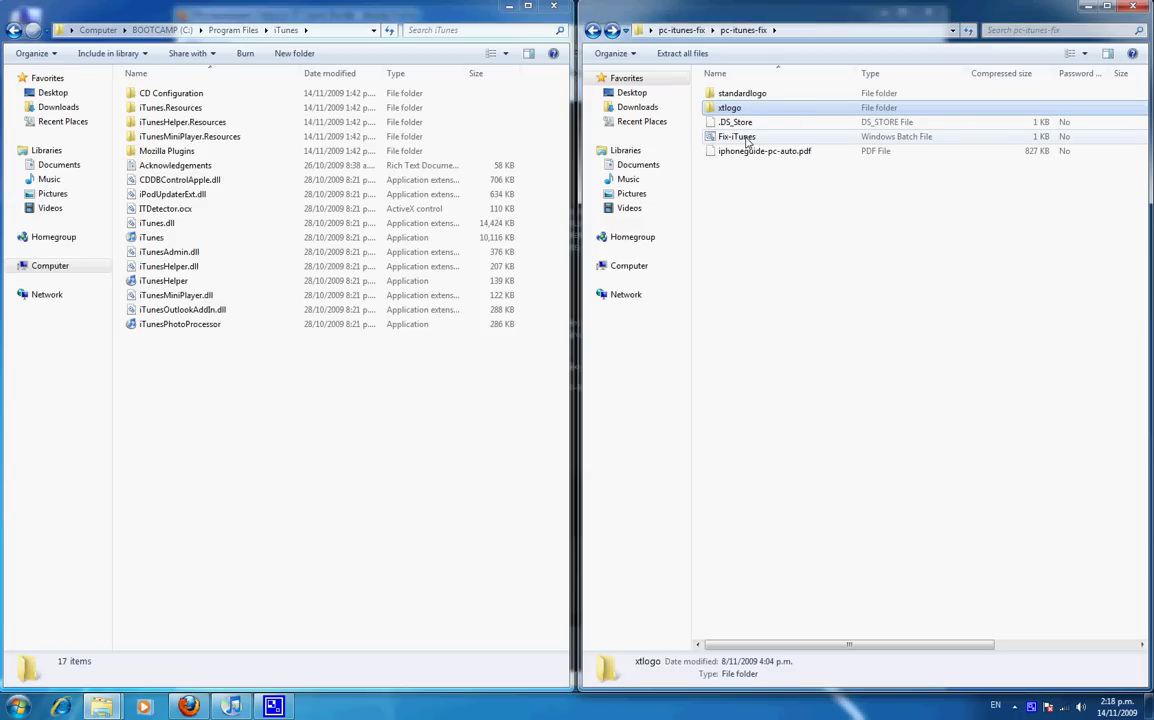
left_click_drag(746, 141, 373, 387)
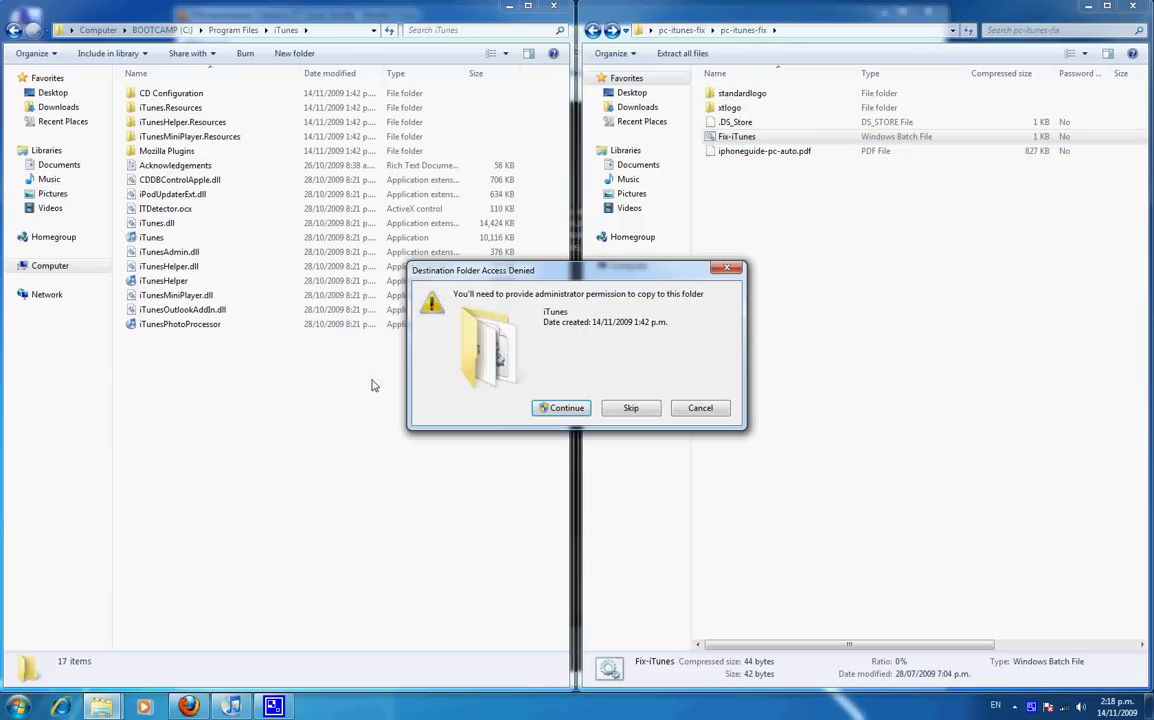
left_click(563, 409)
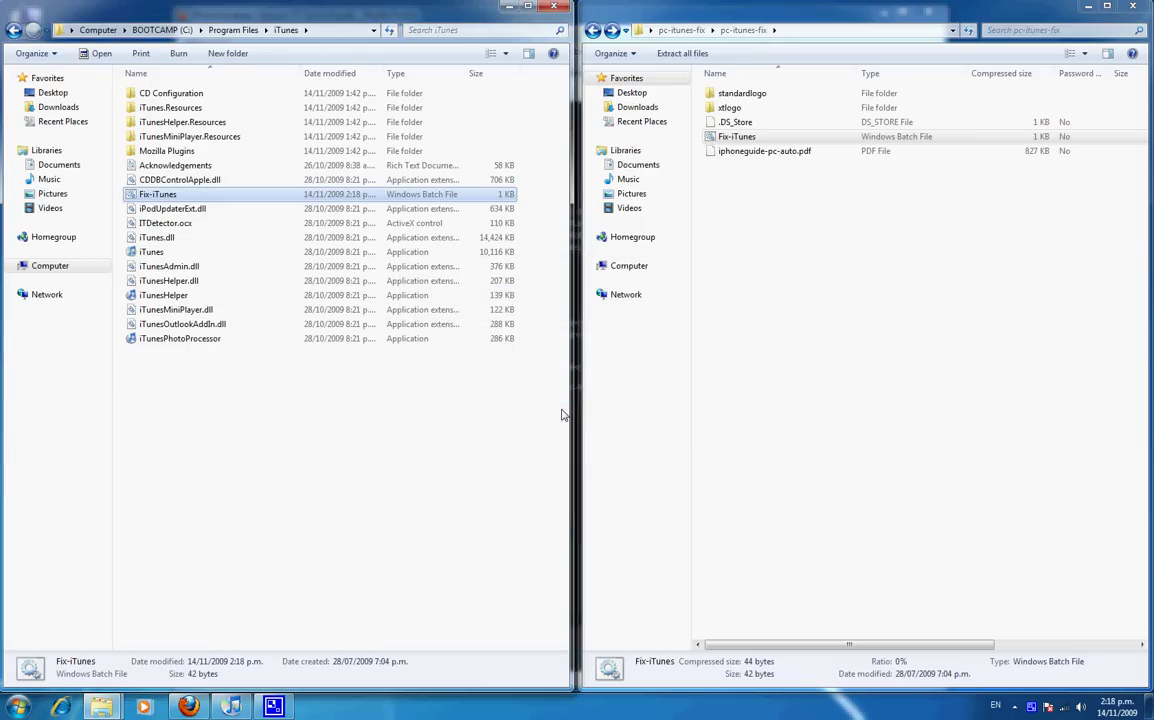
- Run the Fix-iTunes batch file from the iTunes program folder, accepting the security warning
double_click(160, 194)
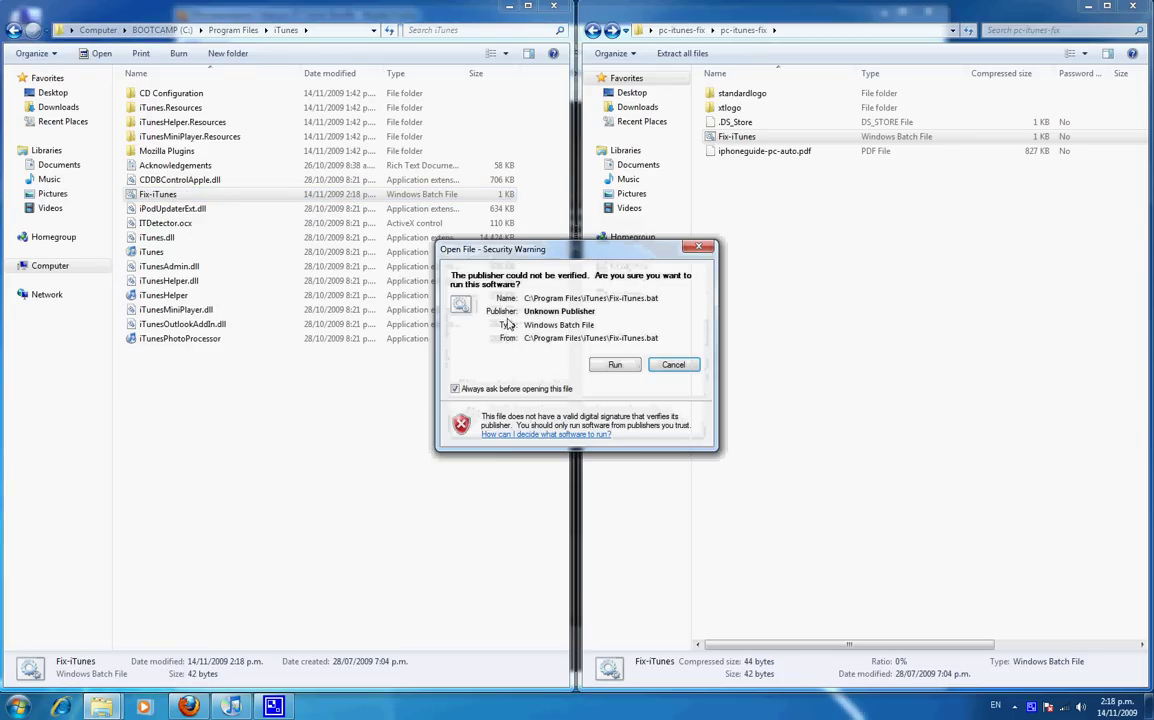
left_click(610, 366)
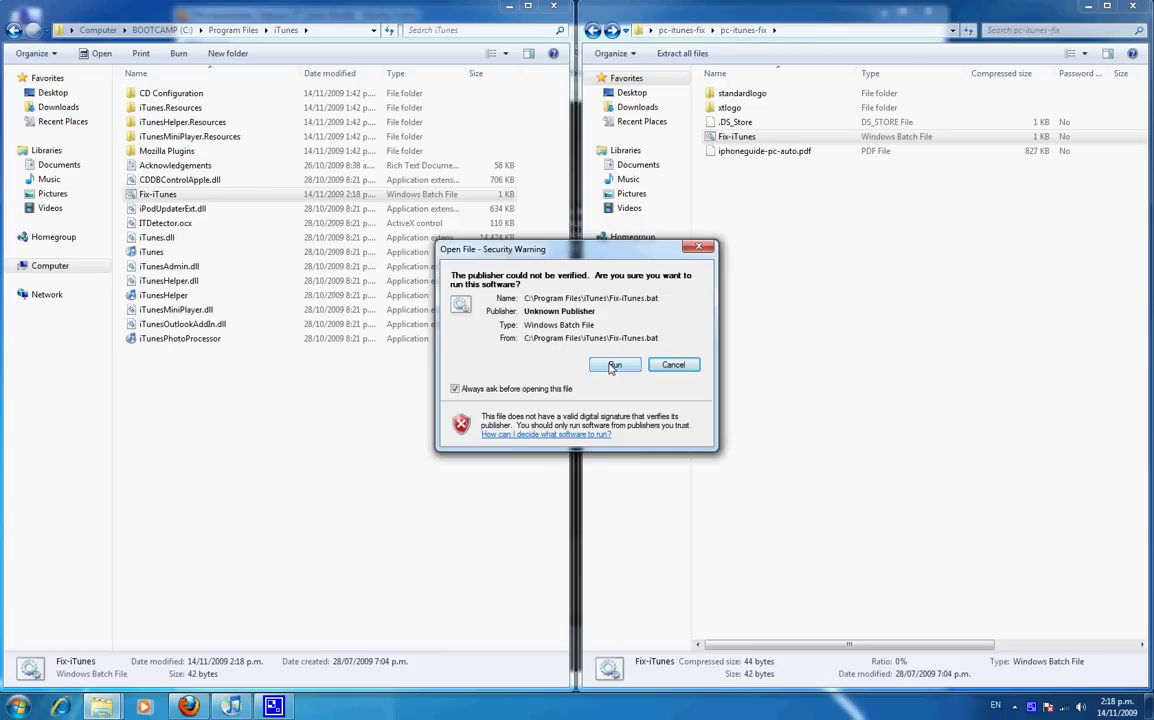
left_click(613, 365)
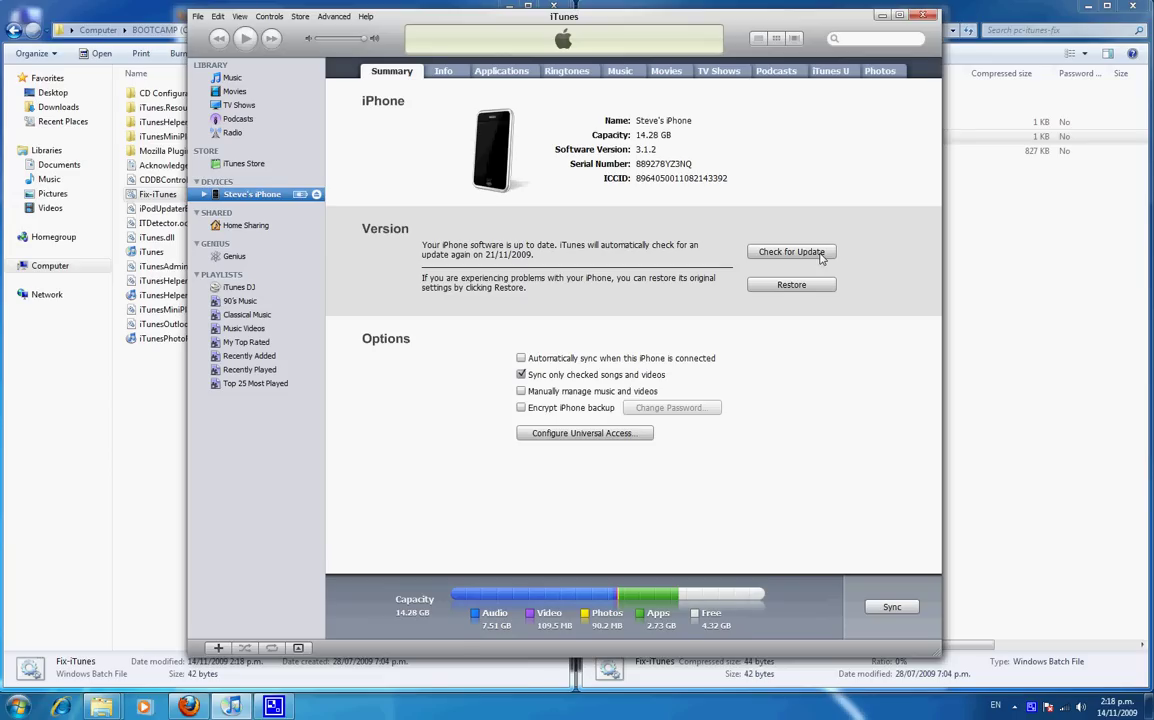
- In iTunes, update the connected iPhone from a chosen iPhone Carrier Configuration file, Telecom_nz.ipcc on the desktop
key("shift")
left_click(791, 252, "shift")
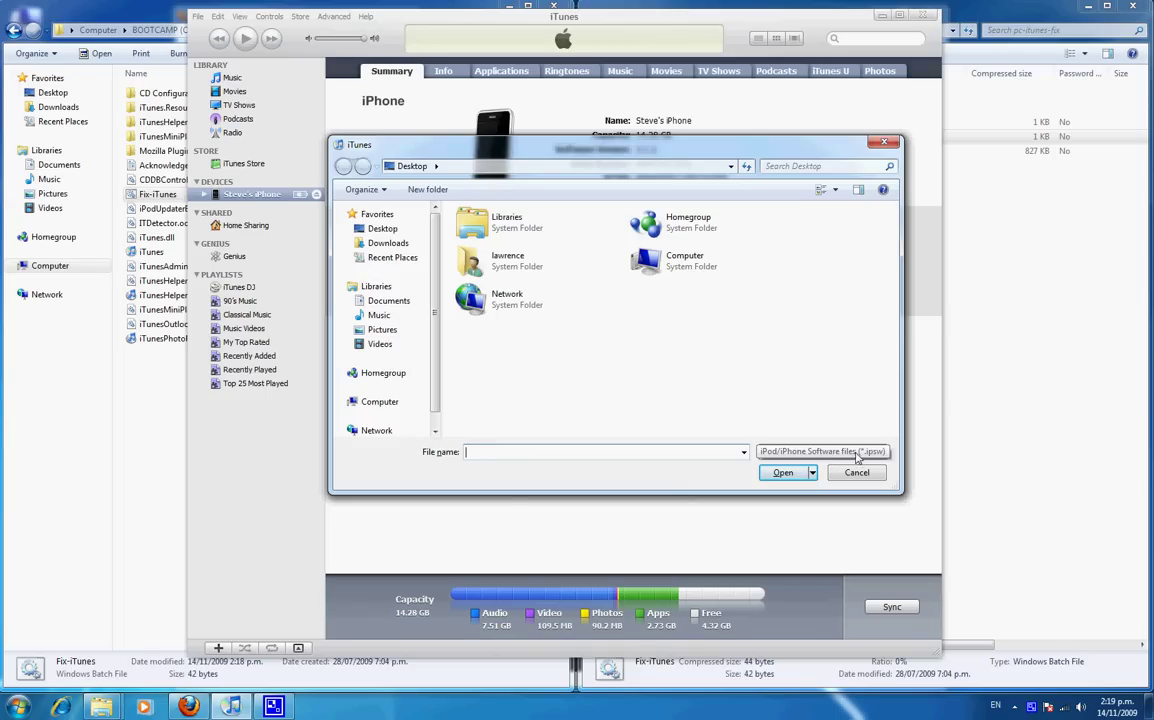
left_click(853, 453)
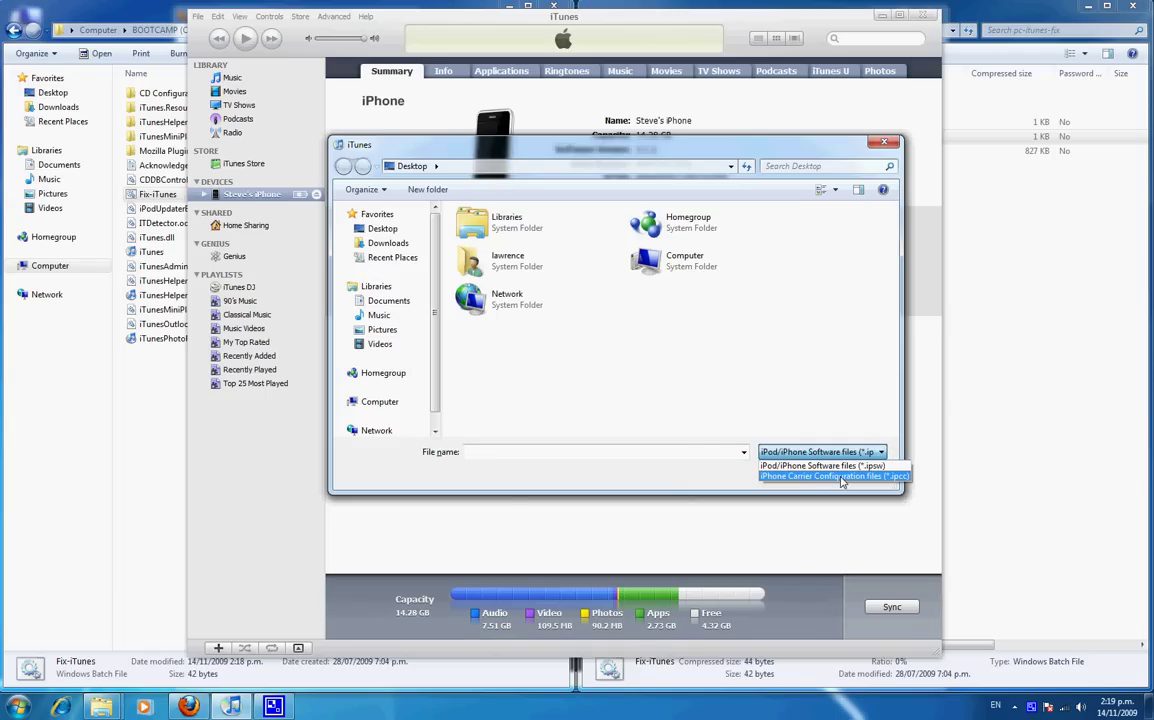
left_click(842, 478)
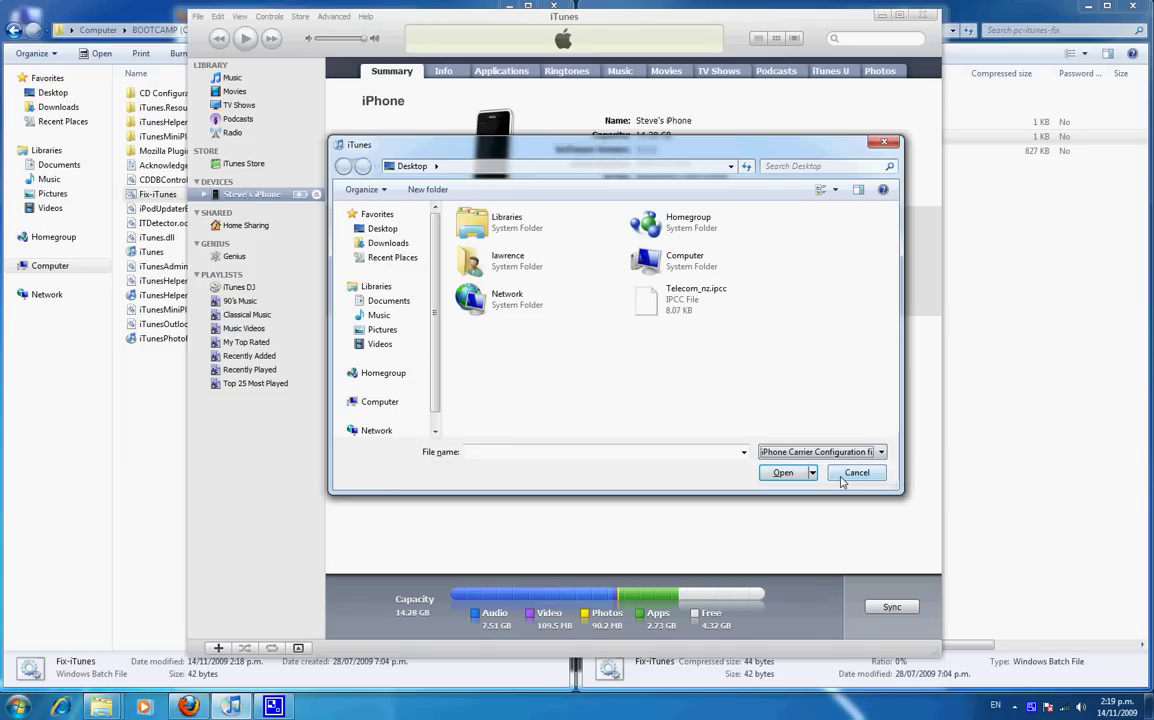
double_click(661, 300)
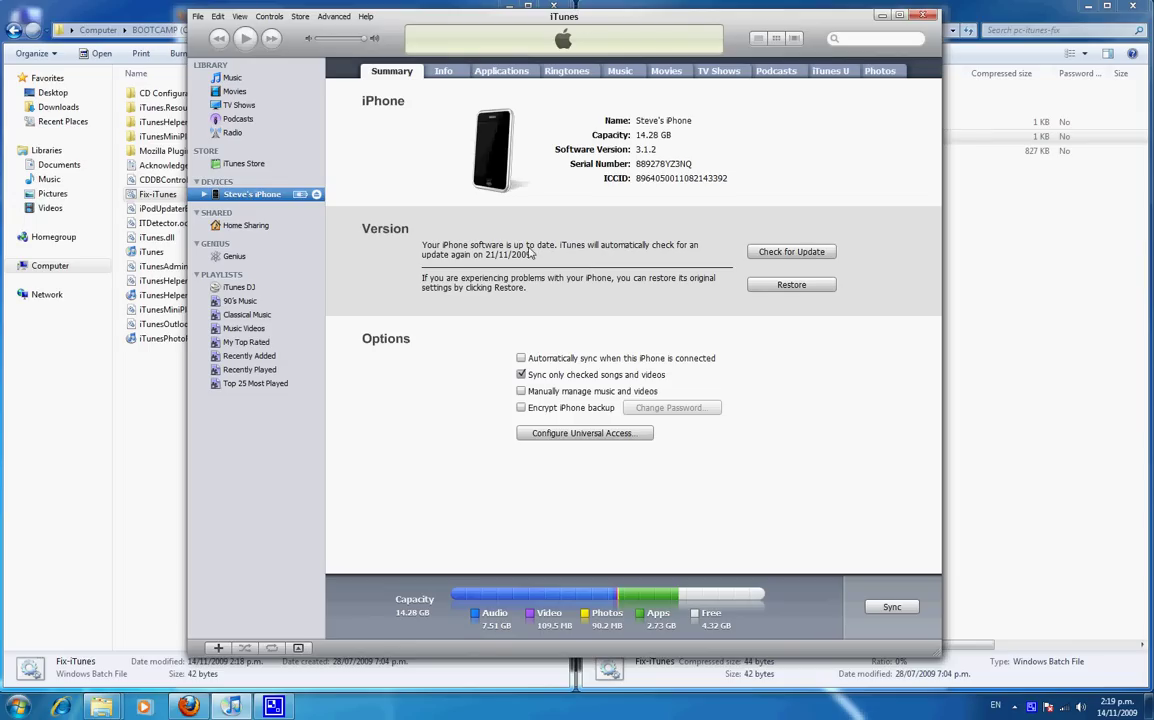
- Close iTunes and both folder windows
left_click(923, 16)
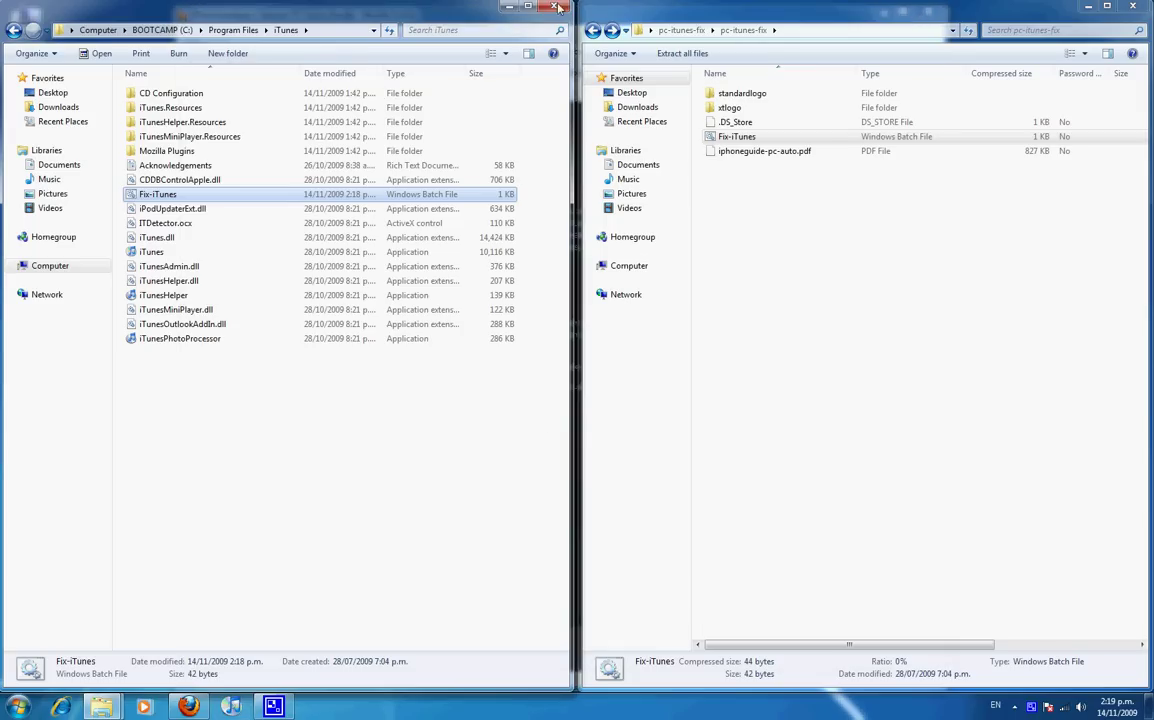
left_click(553, 7)
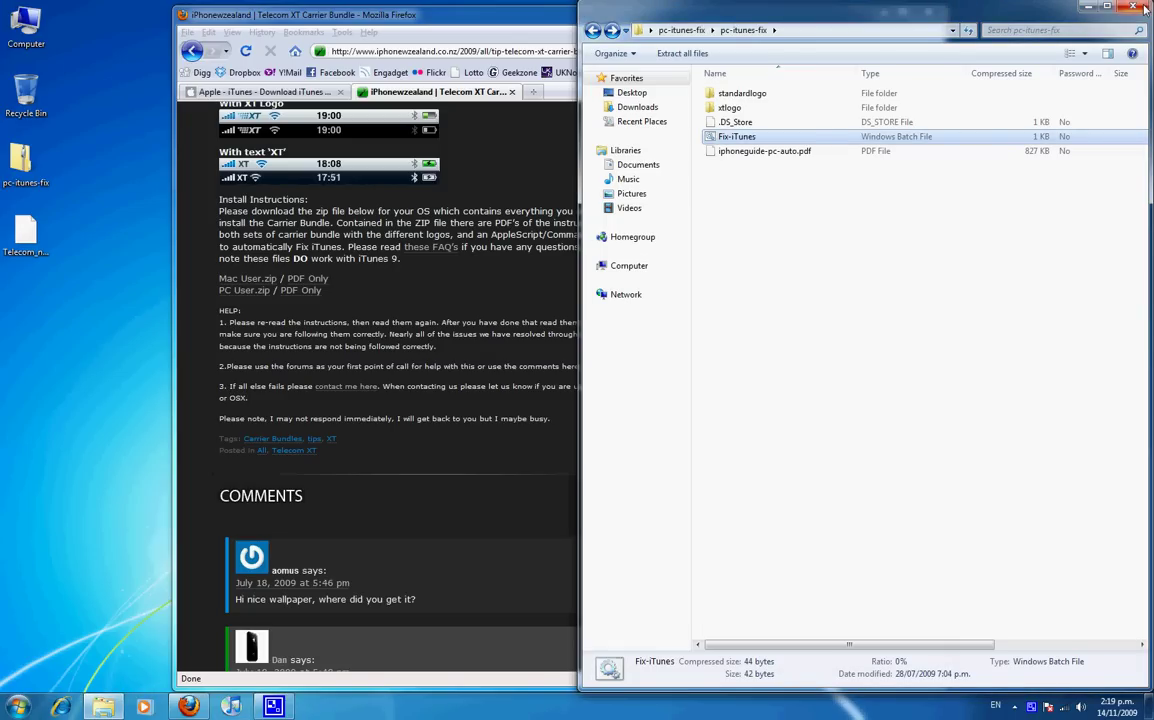
left_click(1140, 8)
- Return to the iPhonewzealand home page from the Telecom XT carrier bundle post
left_click_drag(940, 160, 940, 128)
left_click(415, 186)
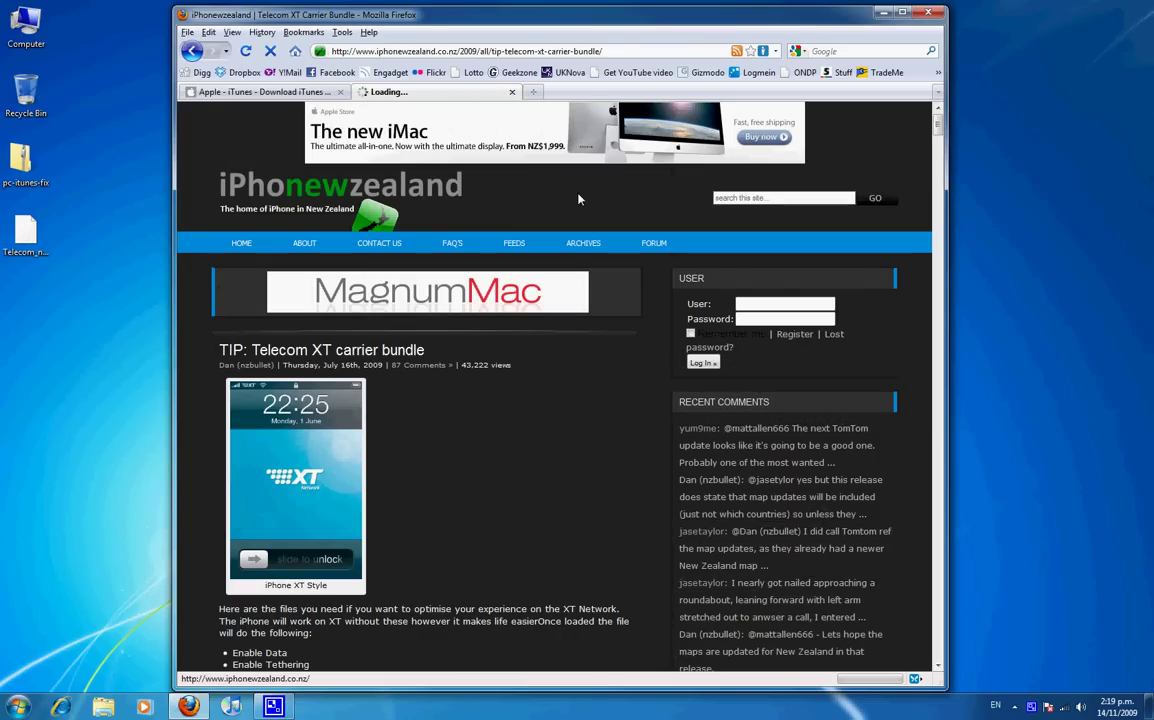